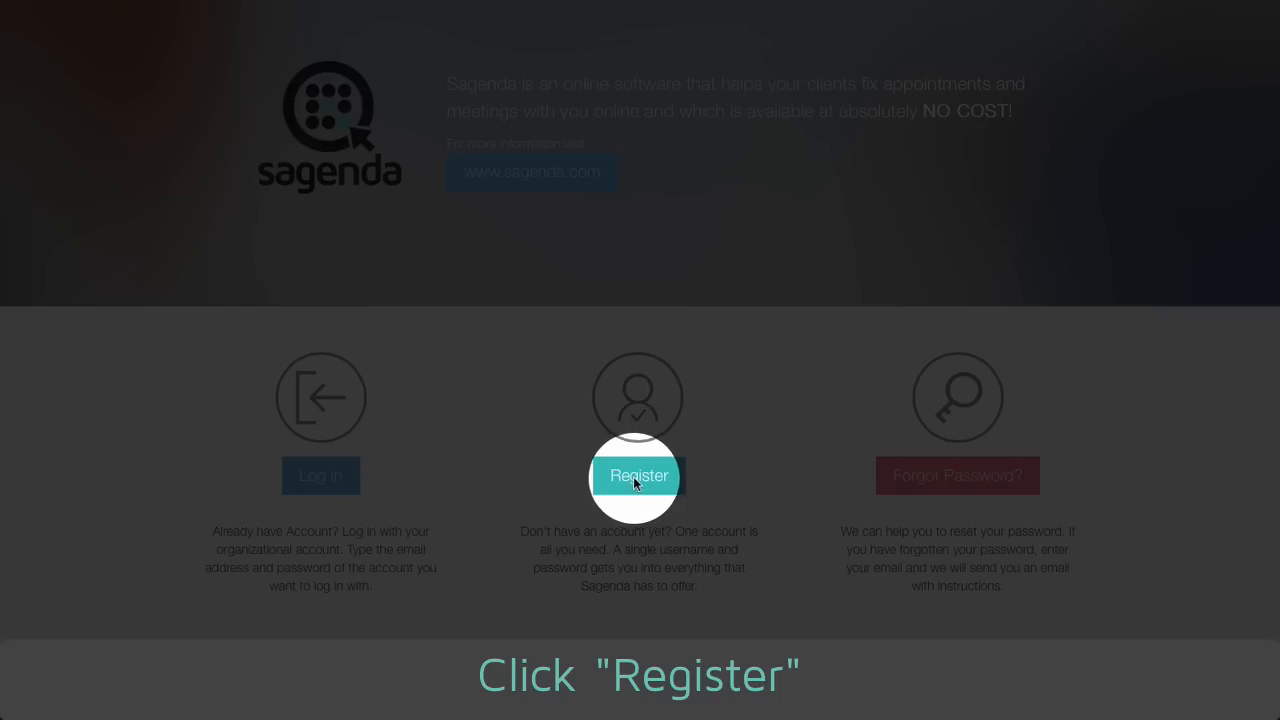
# Bring up the Sagenda new-account registration form from the landing page
pyautogui.click(633, 476)
# Register the account with email, password, confirmation, accepted terms and the captcha
pyautogui.click(536, 302)
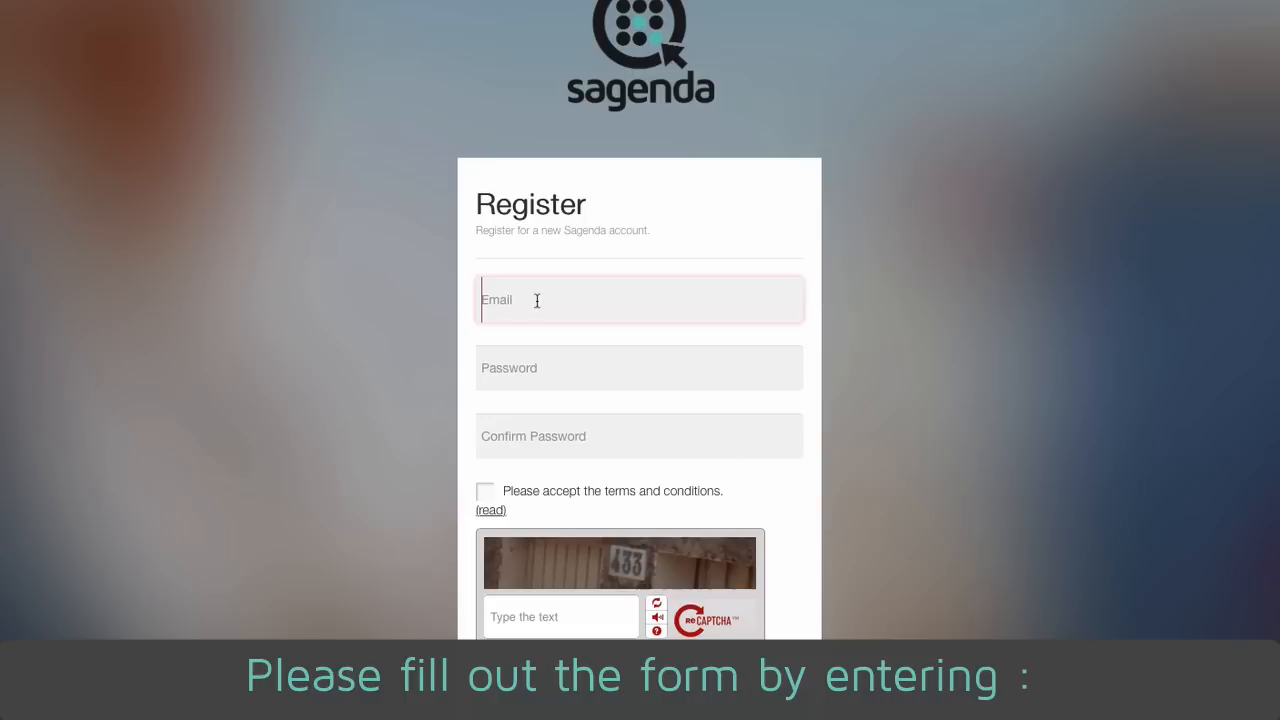
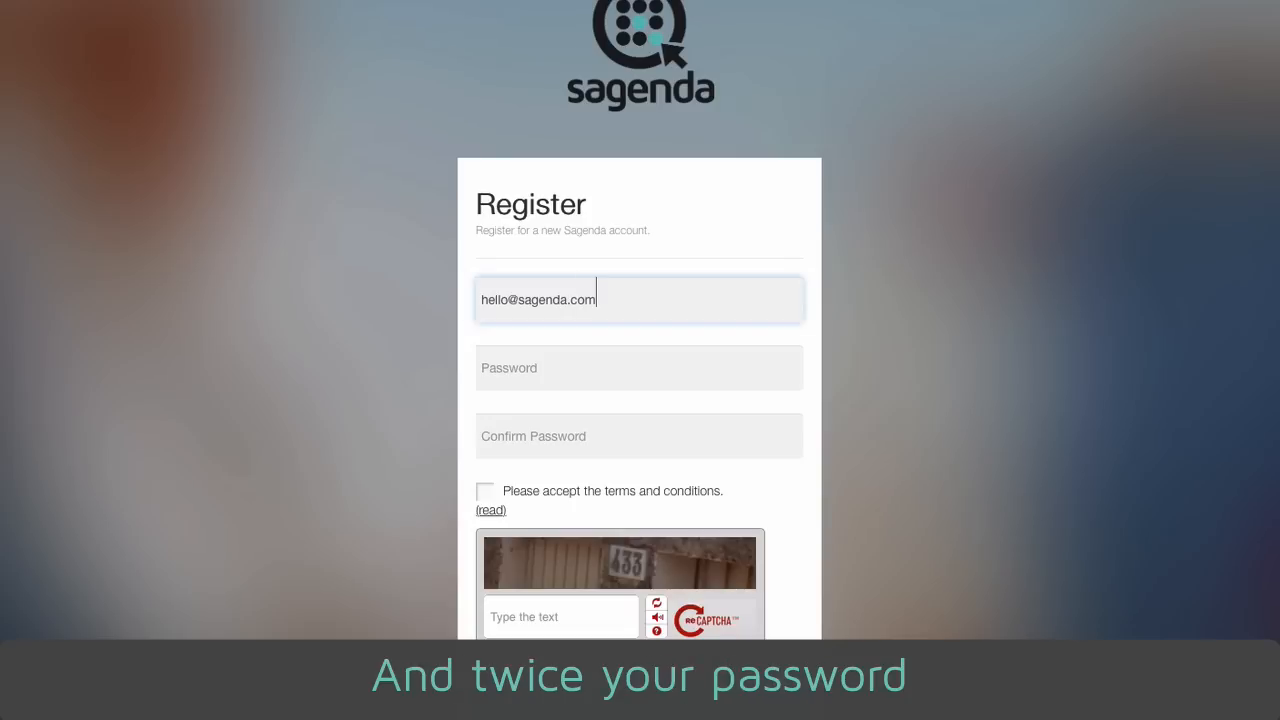
pyautogui.press('Tab')
pyautogui.scroll(-2, 640, 400)
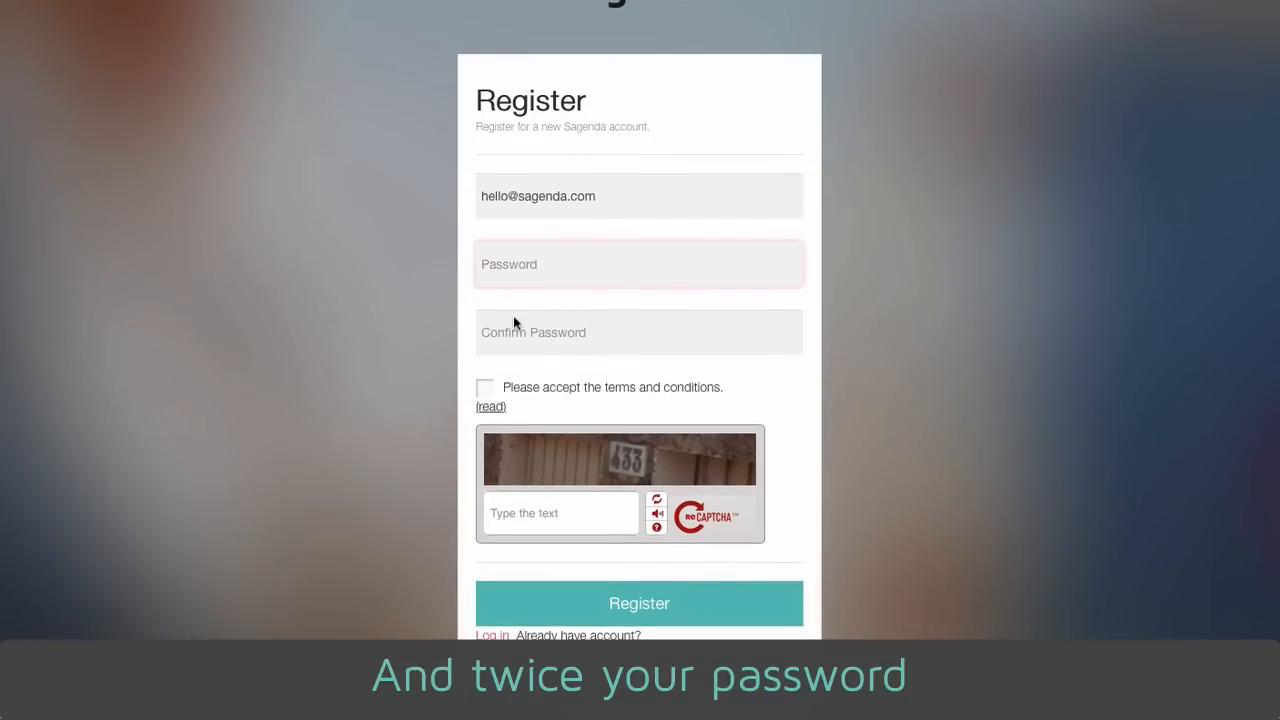
pyautogui.write('....')
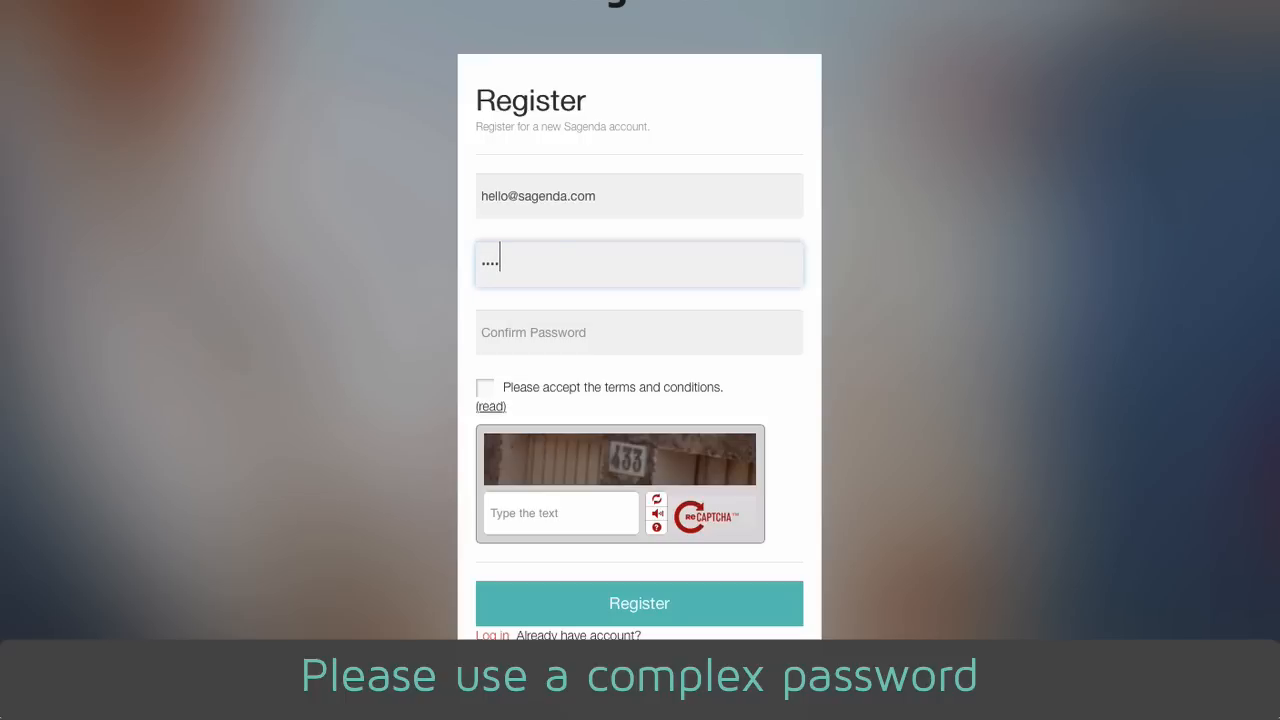
pyautogui.write('..')
pyautogui.write('.')
pyautogui.click(508, 345)
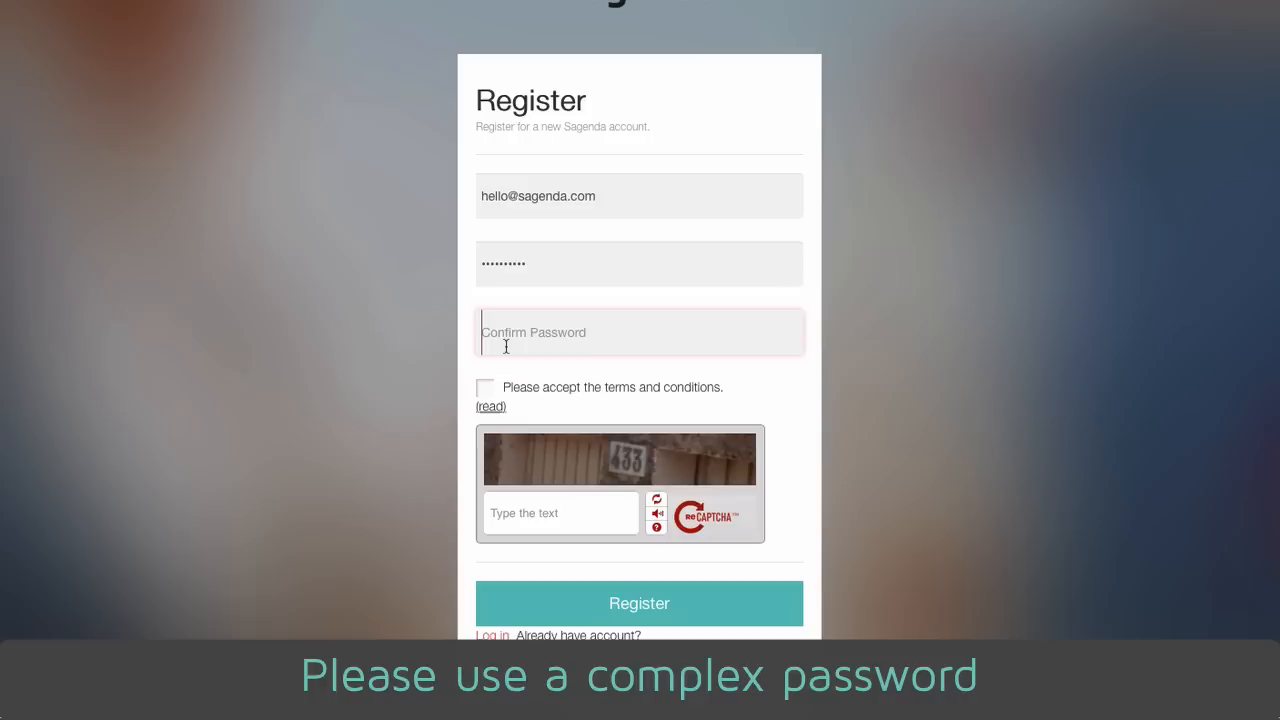
pyautogui.write('..........')
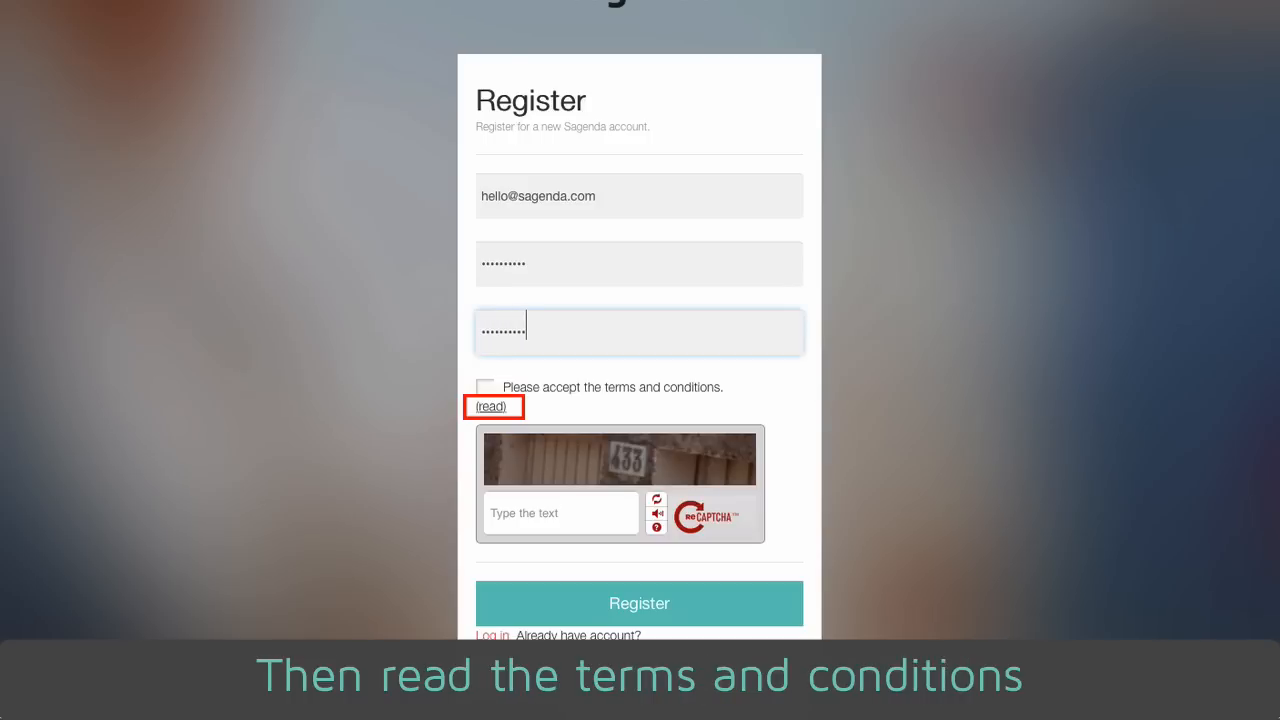
pyautogui.click(486, 387)
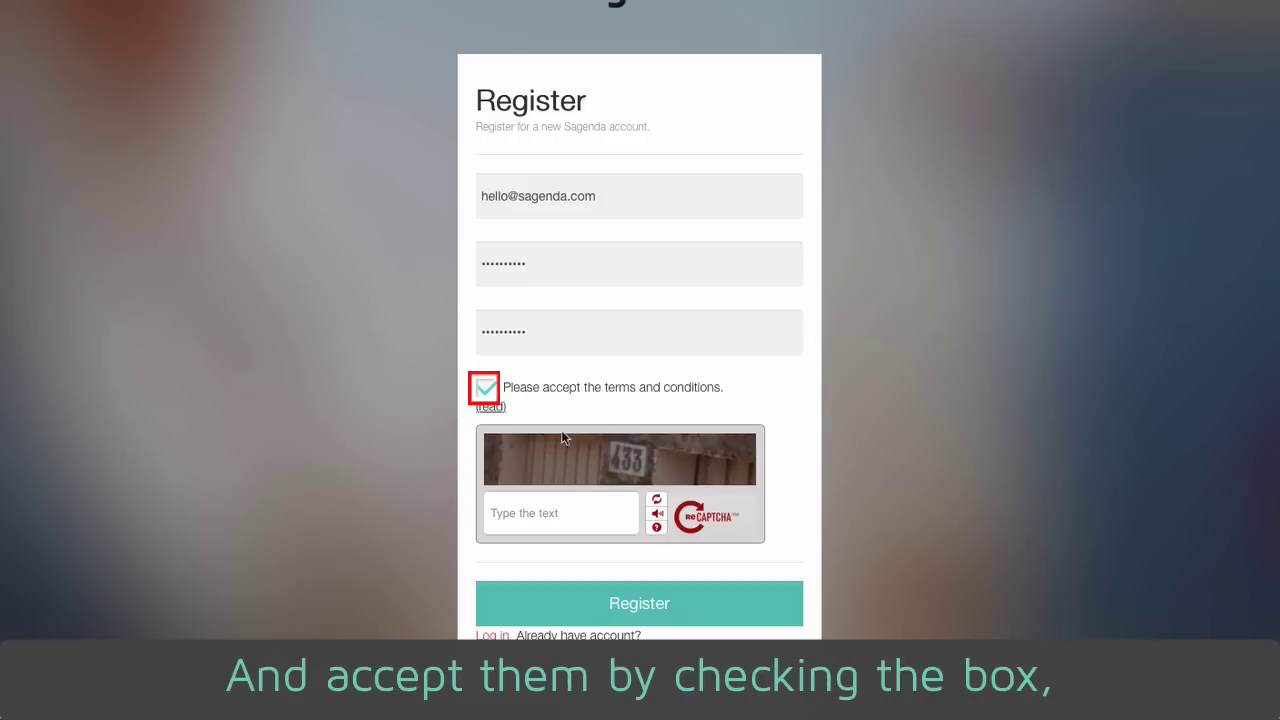
pyautogui.click(573, 513)
pyautogui.write('4')
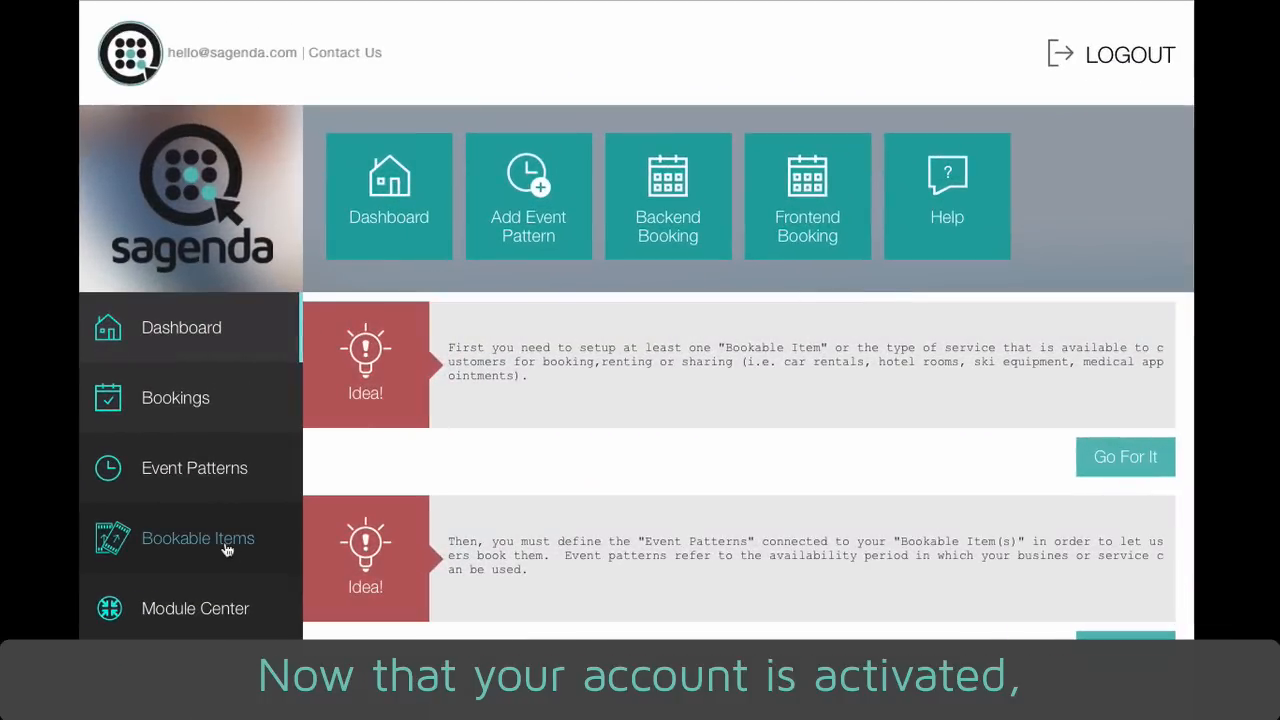
# Go to Bookable Items and start adding a new bookable item
pyautogui.click(227, 548)
pyautogui.scroll(-4, 227, 548)
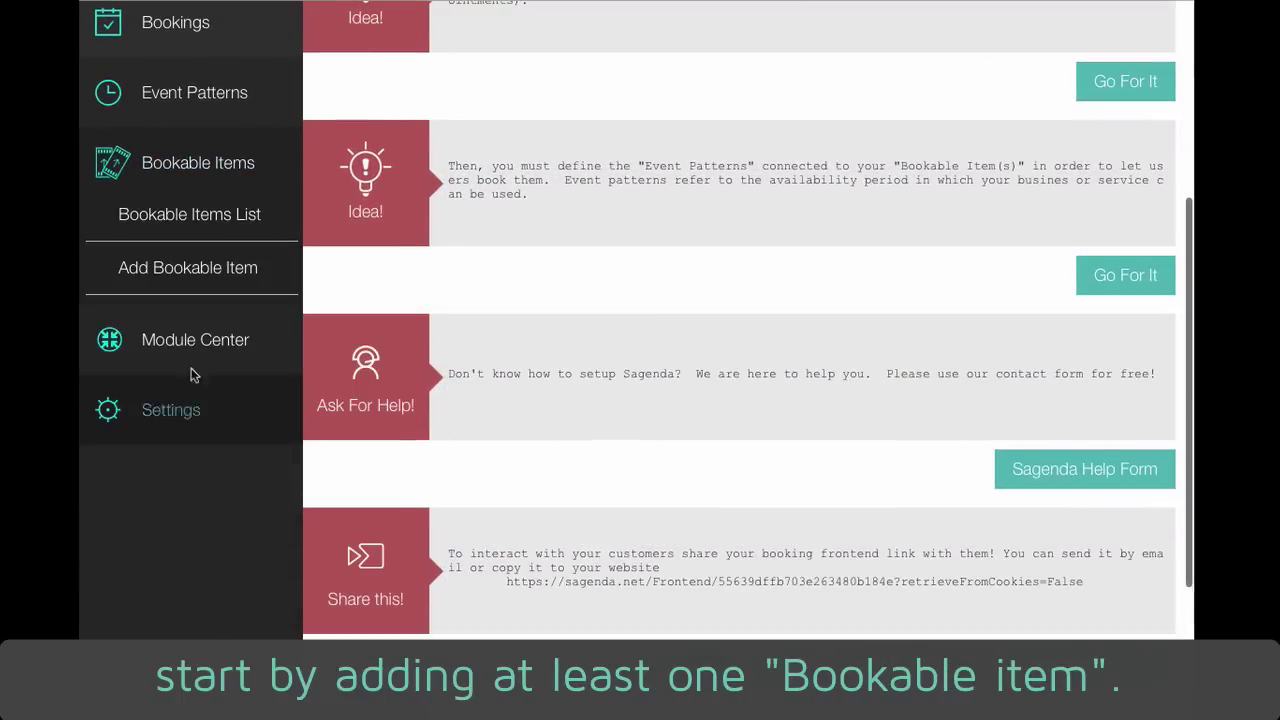
pyautogui.click(189, 273)
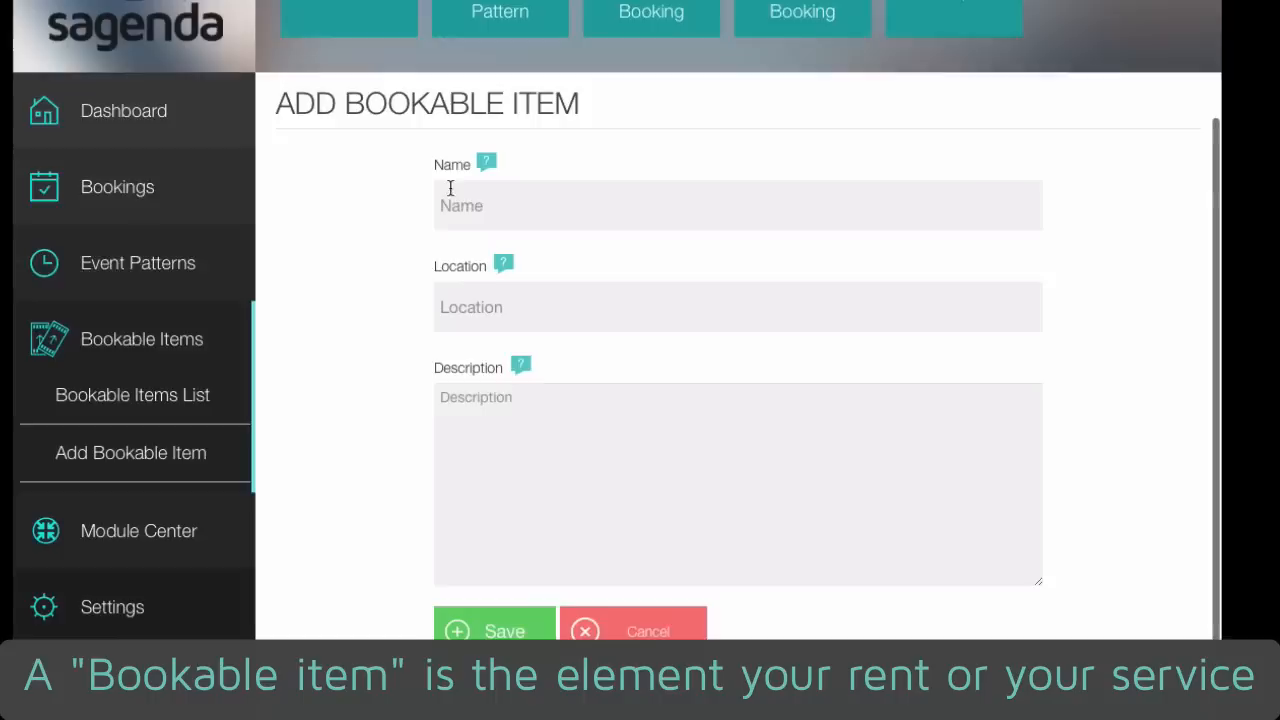
# Save a bookable item 'Room Magnolia' in 'Building A' with description 'Lorem Ipsum'
pyautogui.click(451, 191)
pyautogui.write('Room Magnolia')
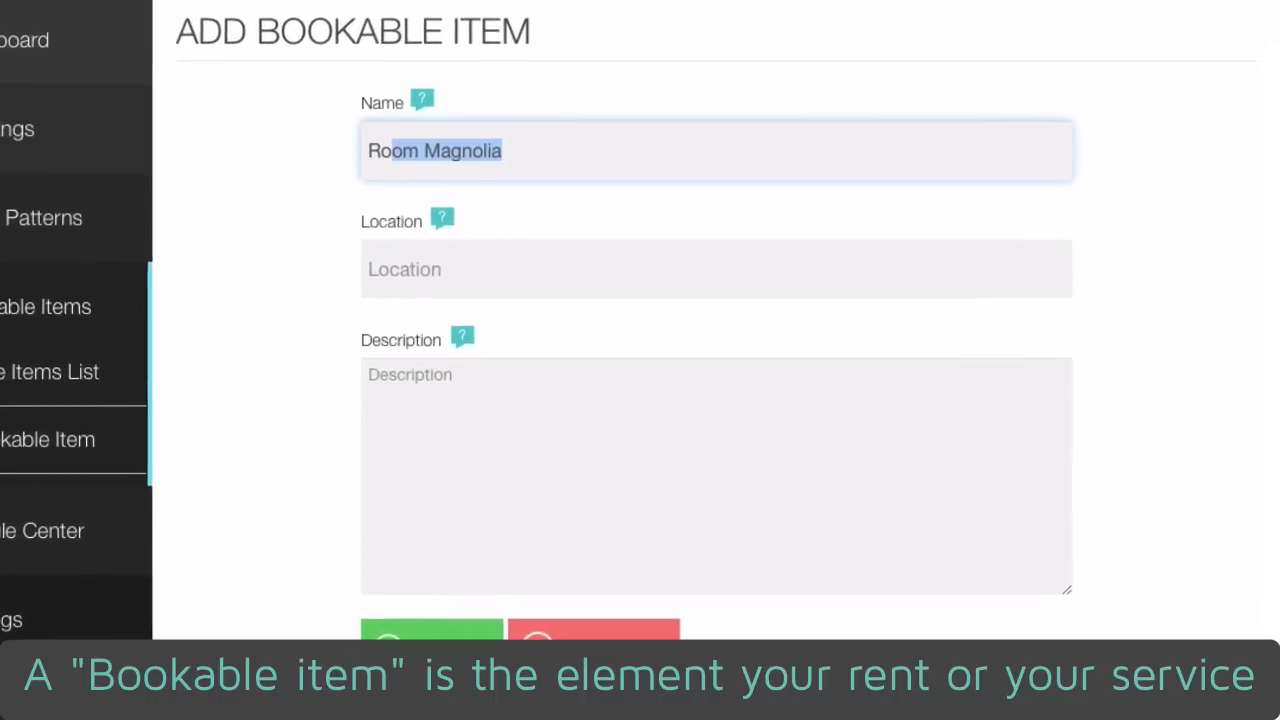
pyautogui.press('Tab')
pyautogui.write('B')
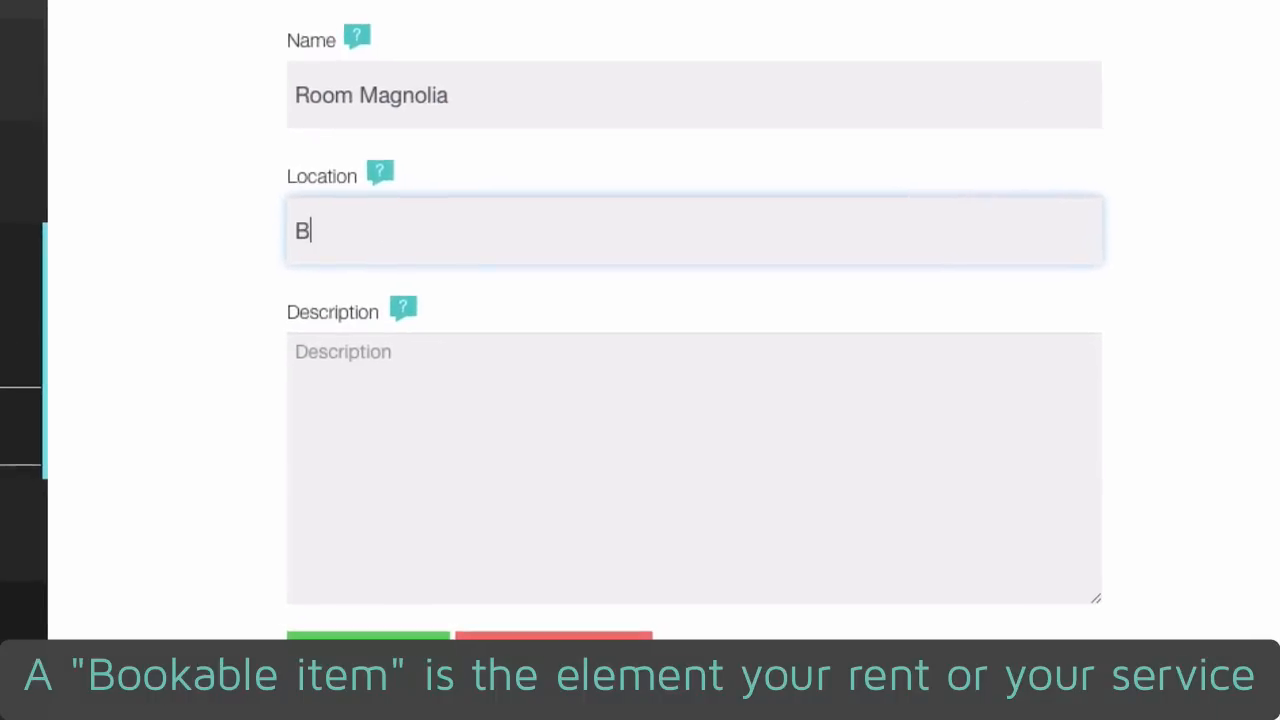
pyautogui.write('uilding A')
pyautogui.press('Tab')
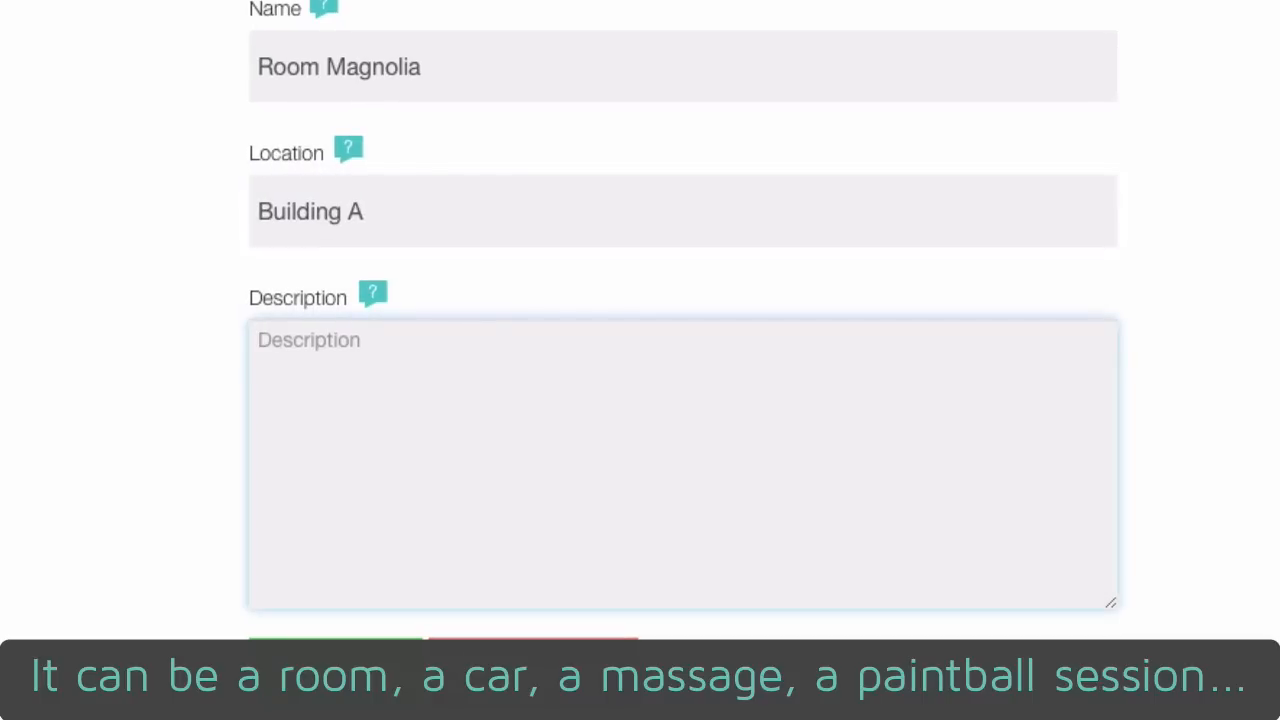
pyautogui.write('Lorem ')
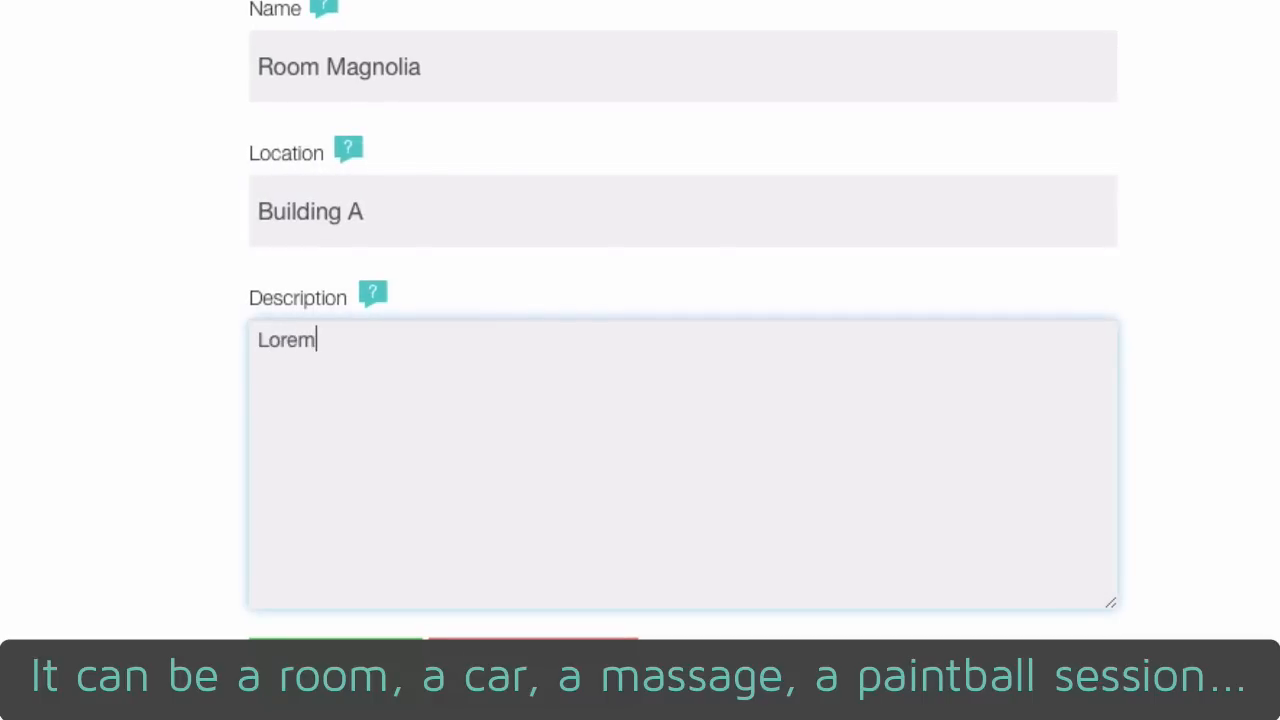
pyautogui.write('Ips')
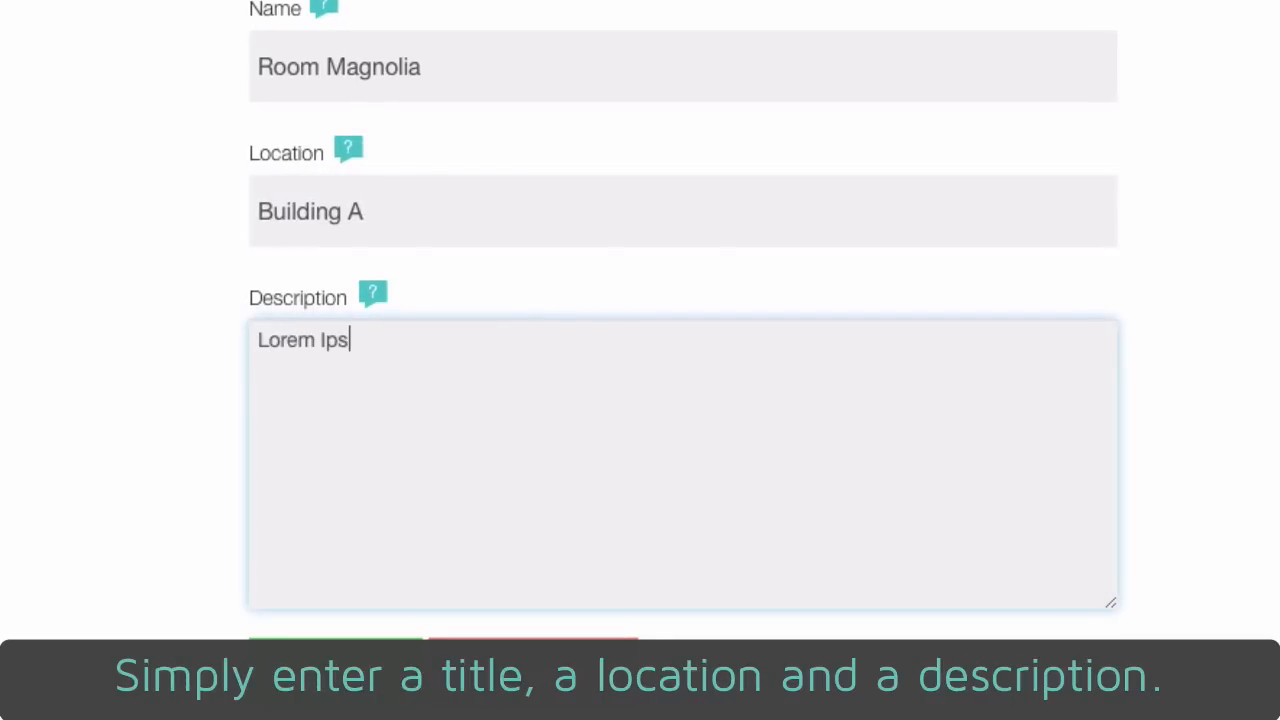
pyautogui.write('um')
pyautogui.click(366, 632)
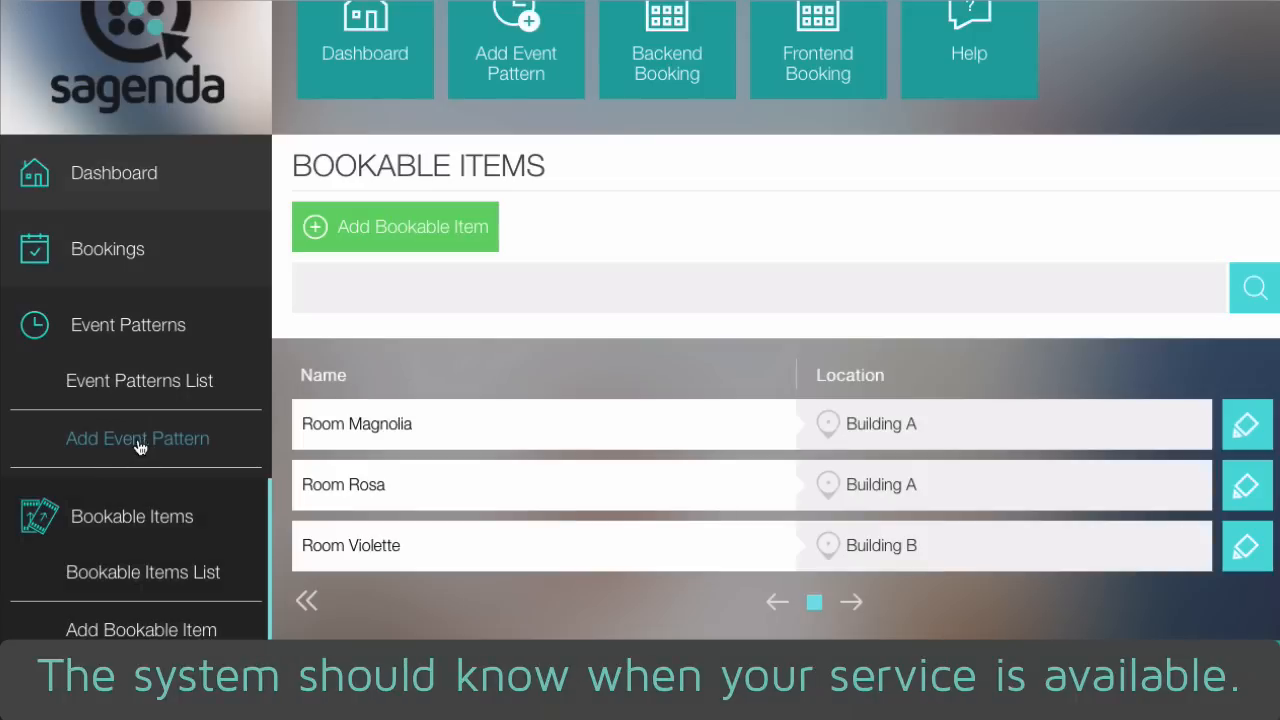
# Create a new event pattern titled 'Pattern for Rooms'
pyautogui.click(136, 443)
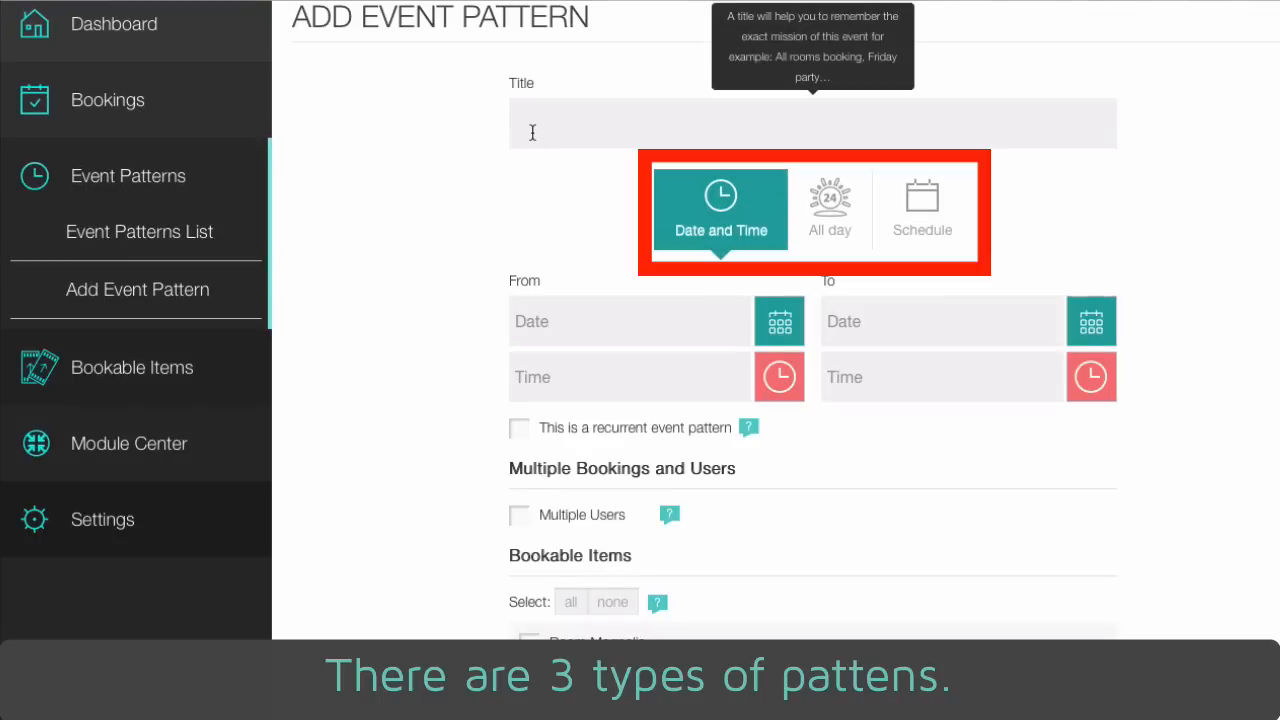
pyautogui.click(532, 131)
pyautogui.write('Patter')
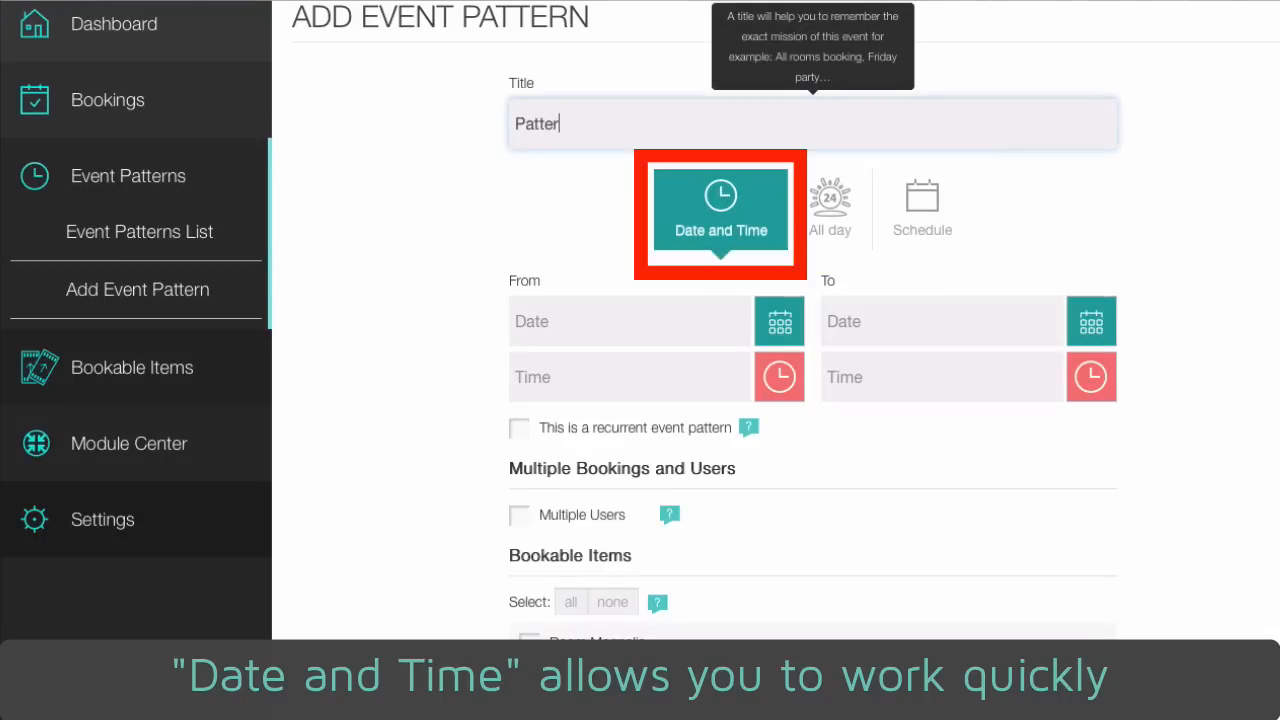
pyautogui.write('n for ')
pyautogui.write('Roo')
pyautogui.write('ms')
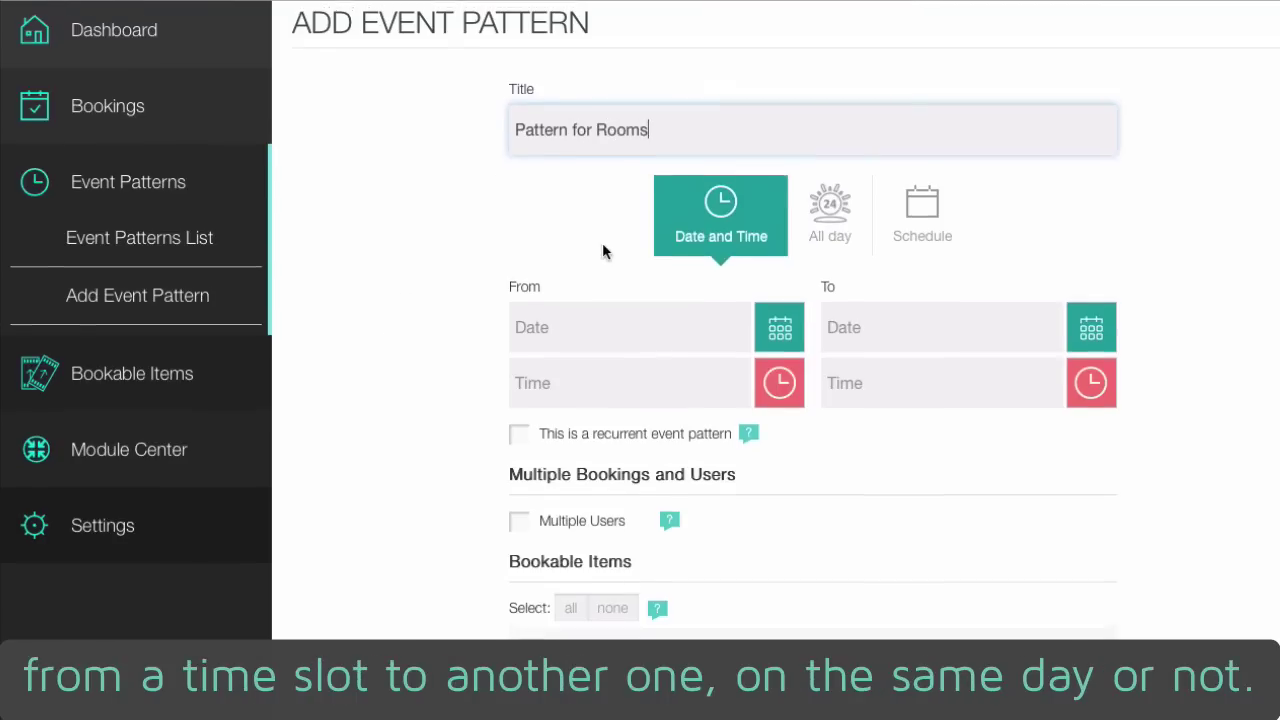
pyautogui.scroll(-1, 602, 242)
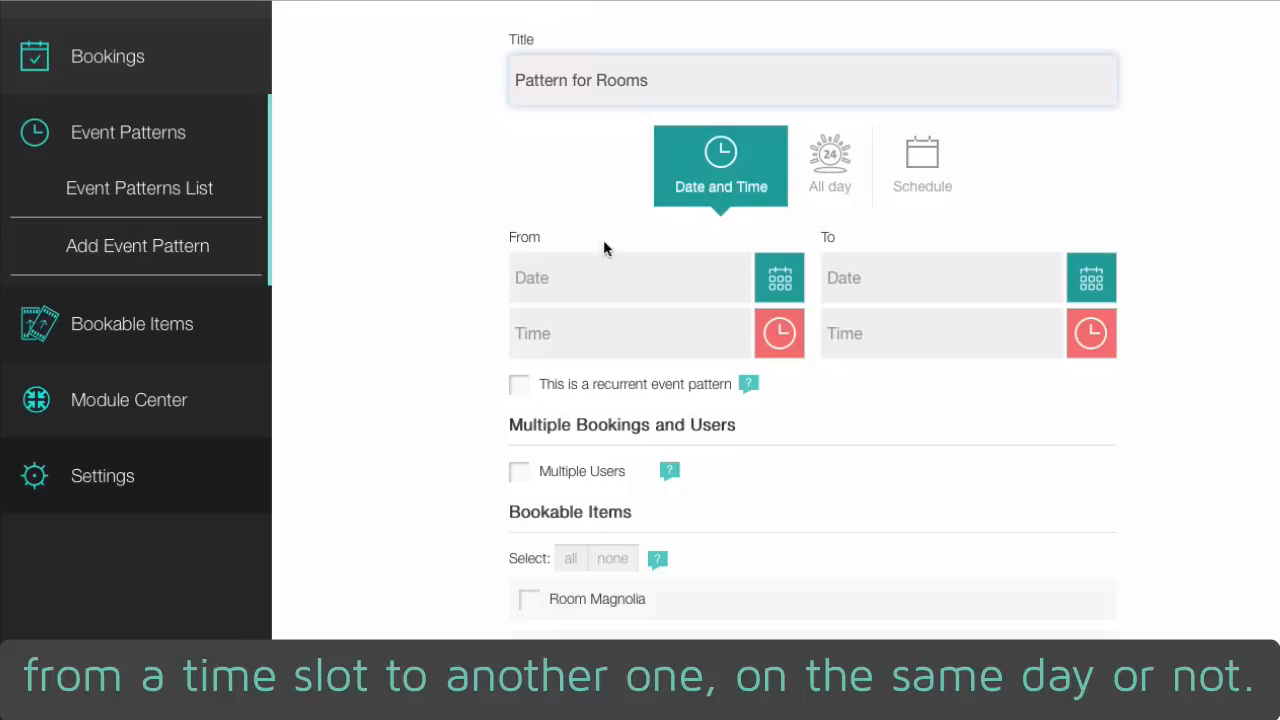
# Make the pattern an all-day event from 17 Jun 2015 to 17 Jun 2015
pyautogui.click(815, 185)
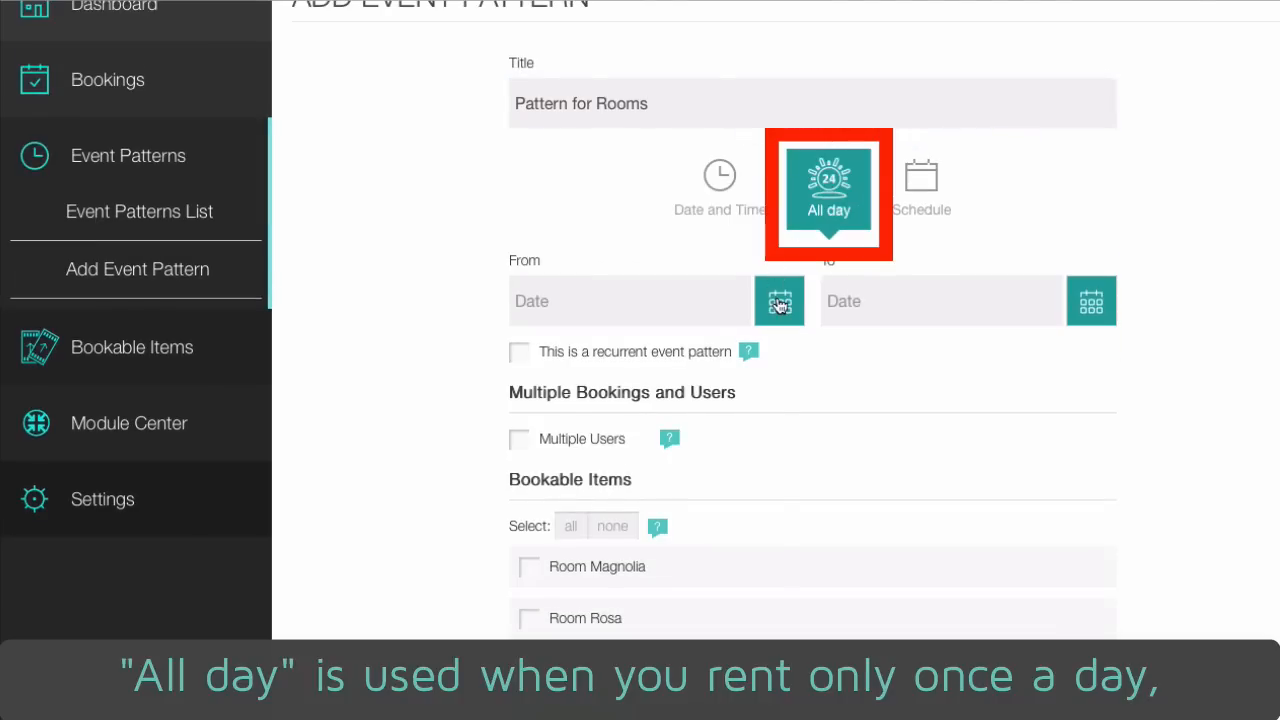
pyautogui.click(779, 300)
pyautogui.click(645, 484)
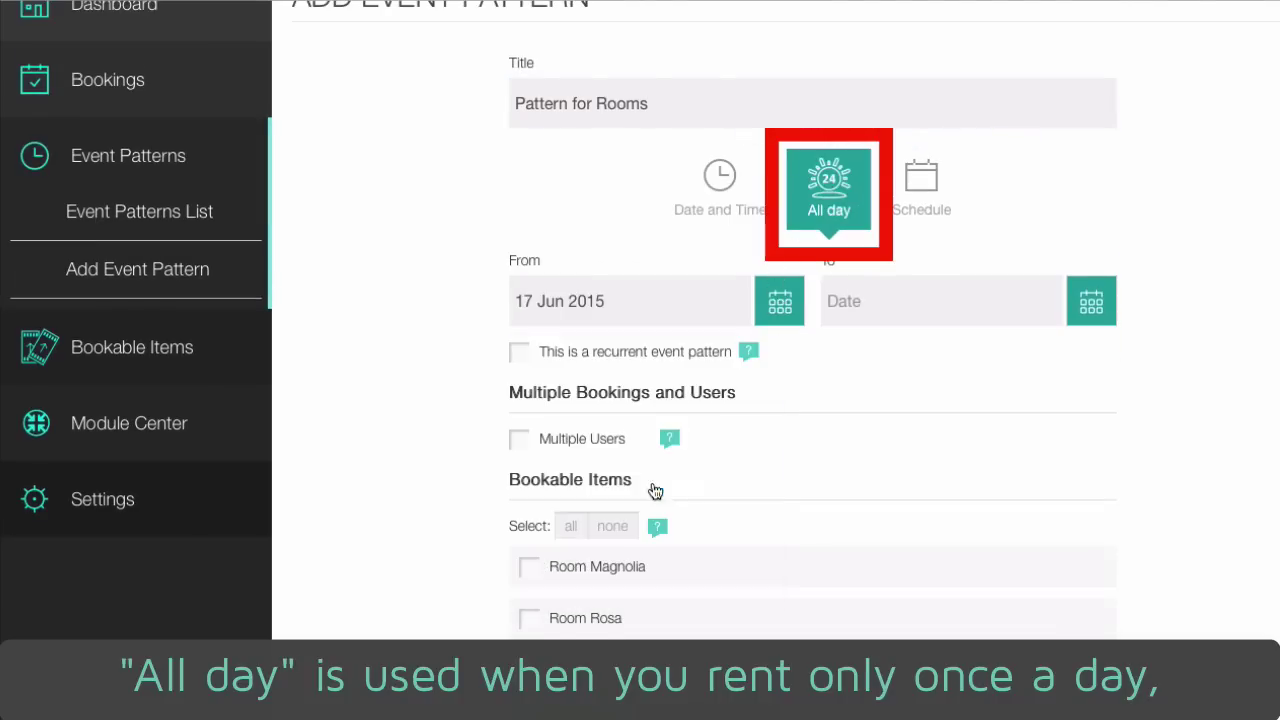
pyautogui.click(1088, 305)
pyautogui.click(957, 484)
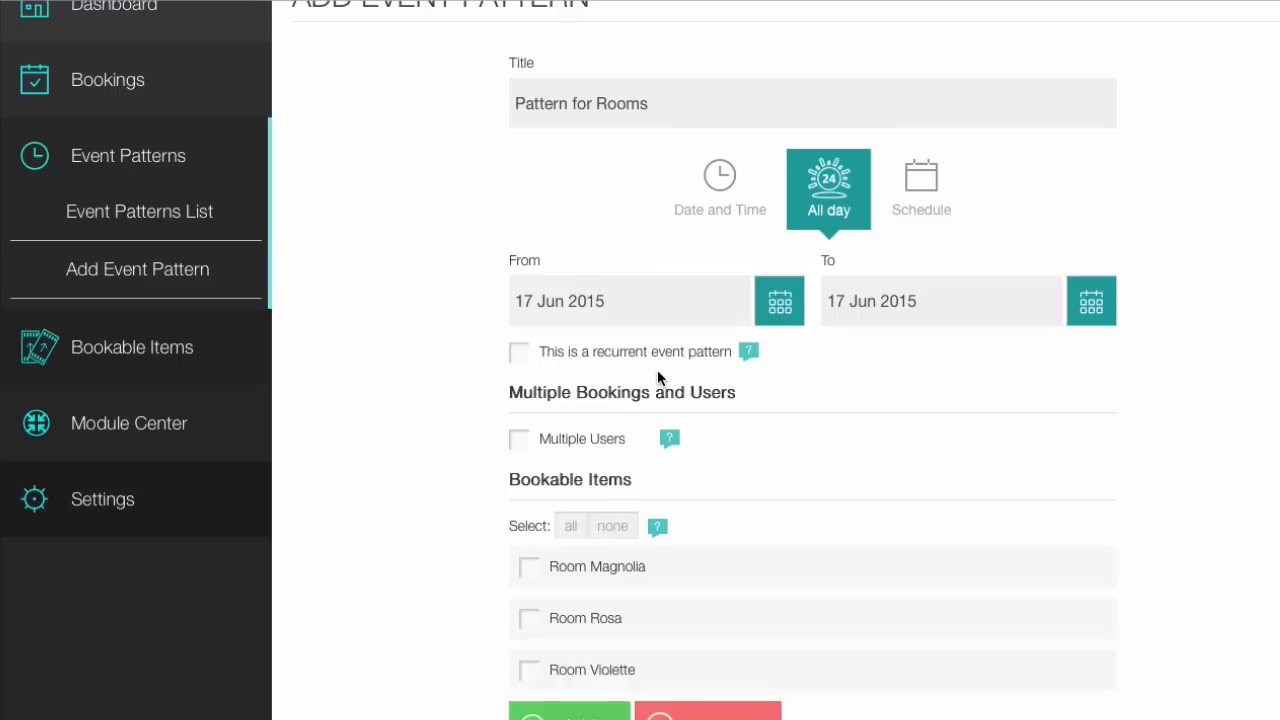
# Mark the pattern recurrent, daily with no end date, and tick Room Magnolia and Room Rosa
pyautogui.click(520, 351)
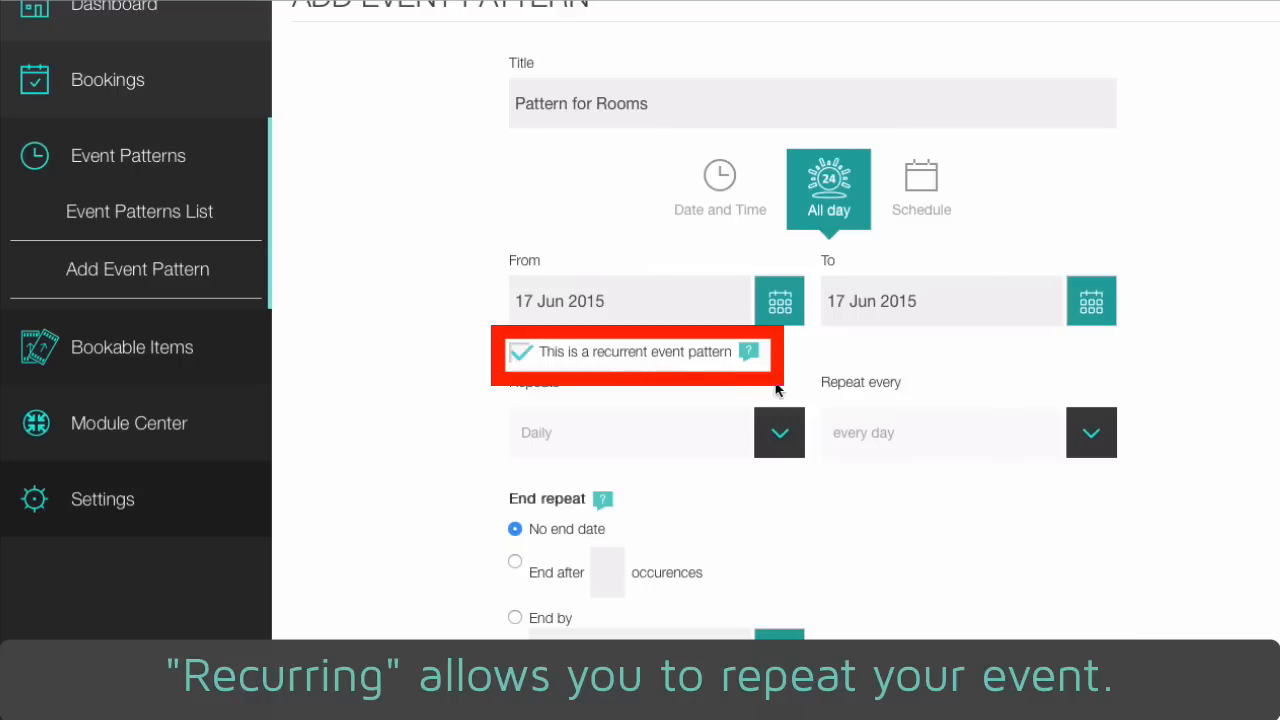
pyautogui.scroll(-3, 798, 436)
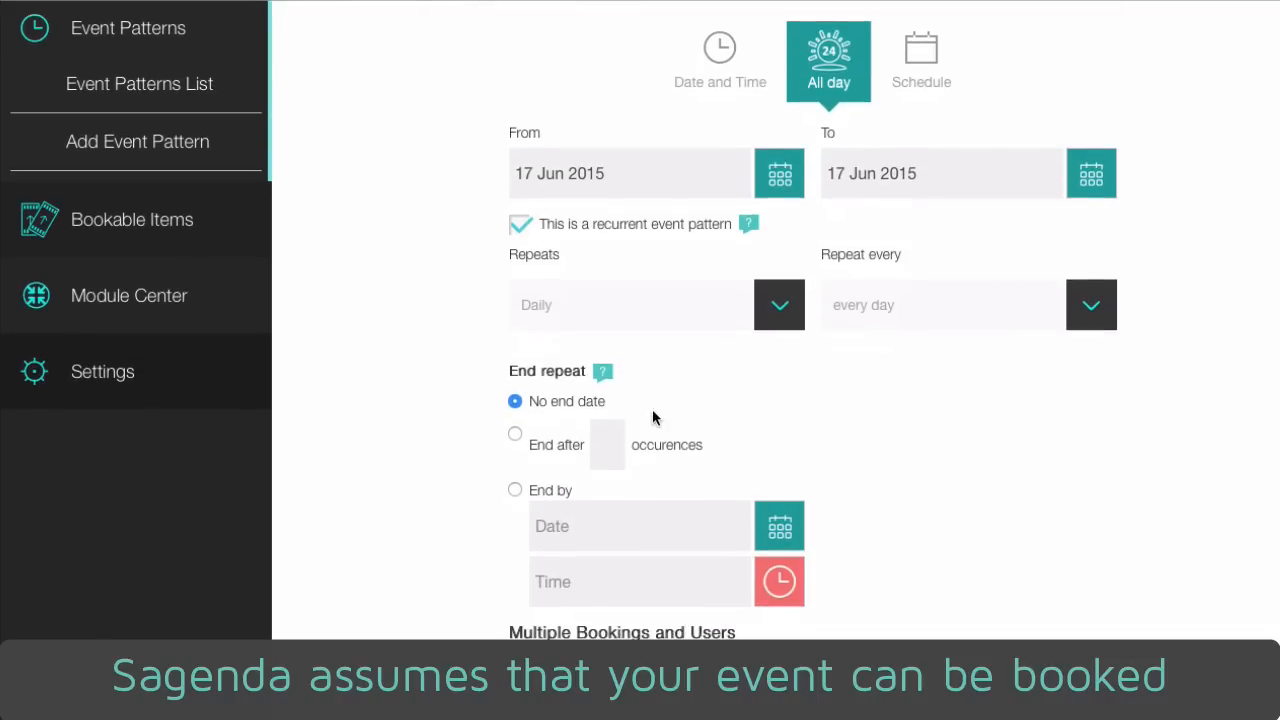
pyautogui.scroll(-2, 904, 432)
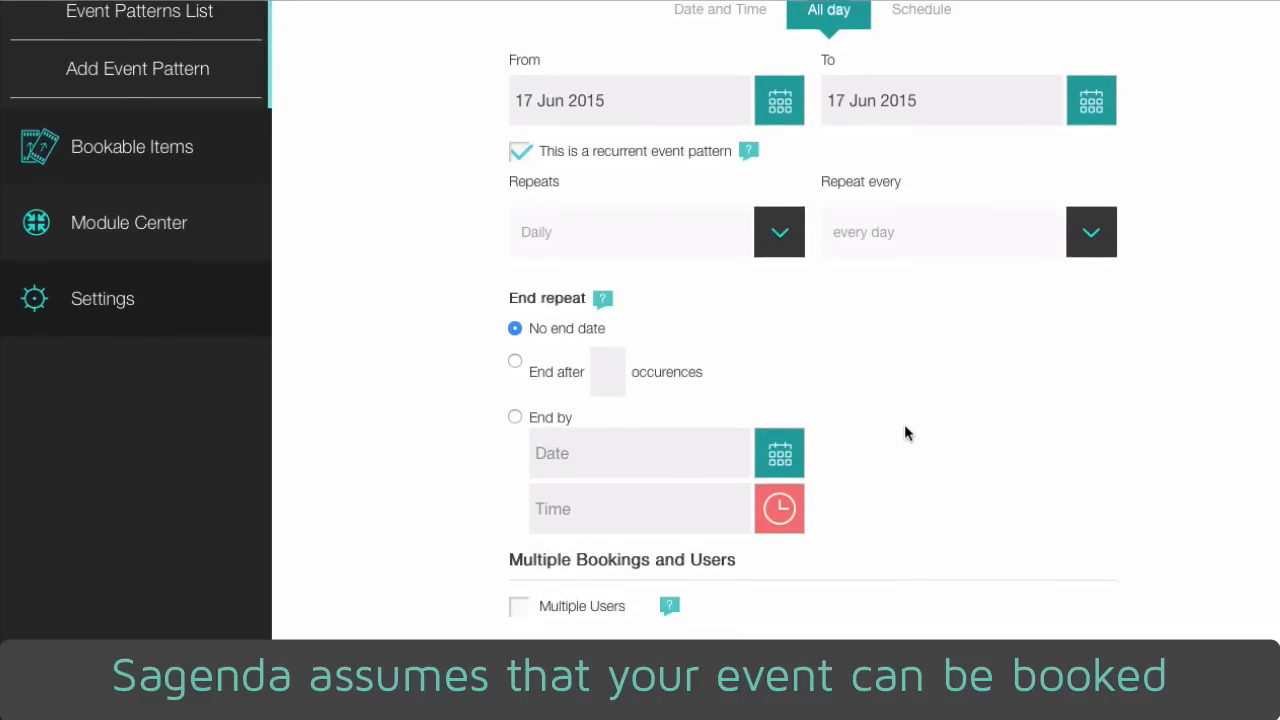
pyautogui.scroll(-2, 904, 432)
pyautogui.scroll(-2, 904, 432)
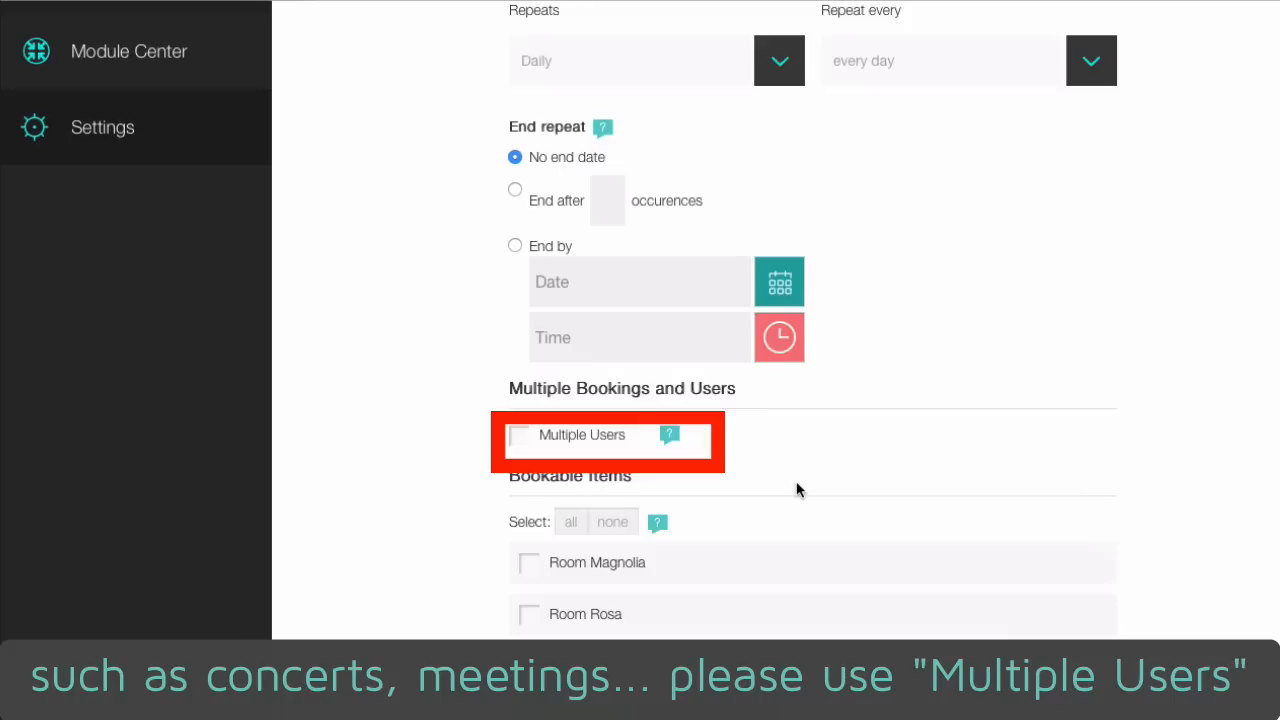
pyautogui.click(530, 568)
pyautogui.click(530, 618)
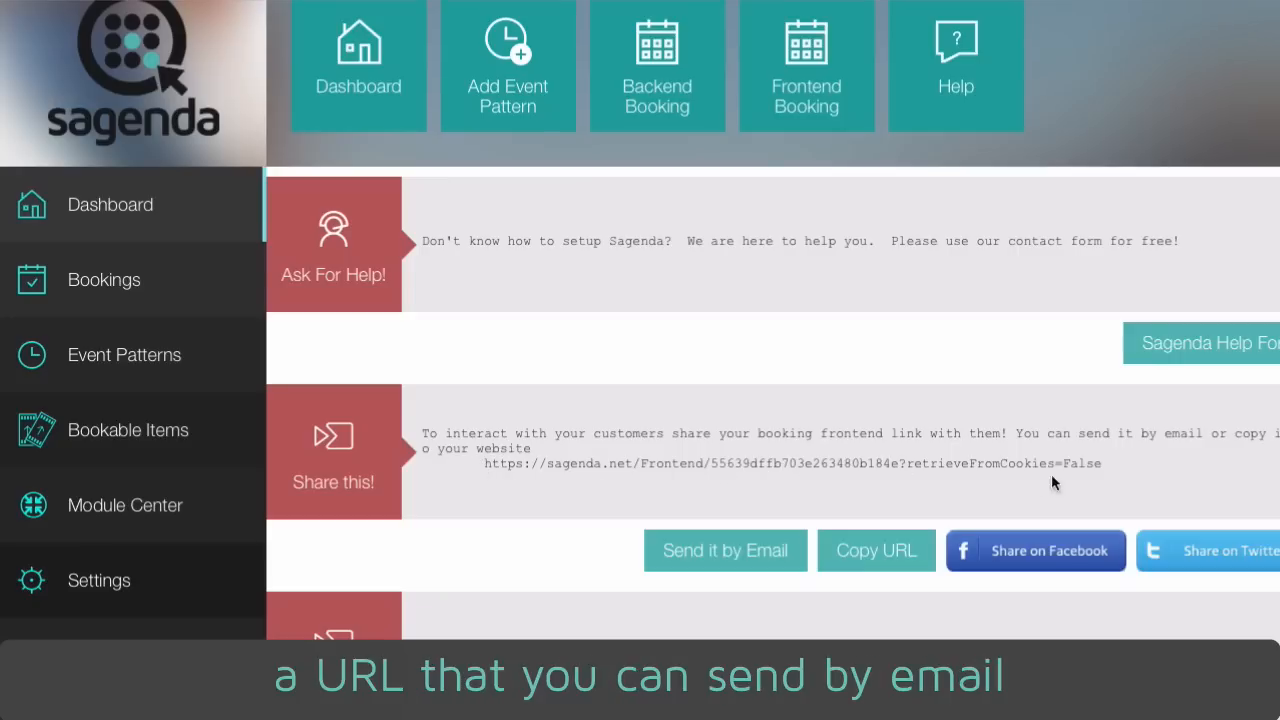
# Copy the frontend booking URL from the dashboard's Share this! section
pyautogui.moveTo(1100, 463); pyautogui.dragTo(561, 463)
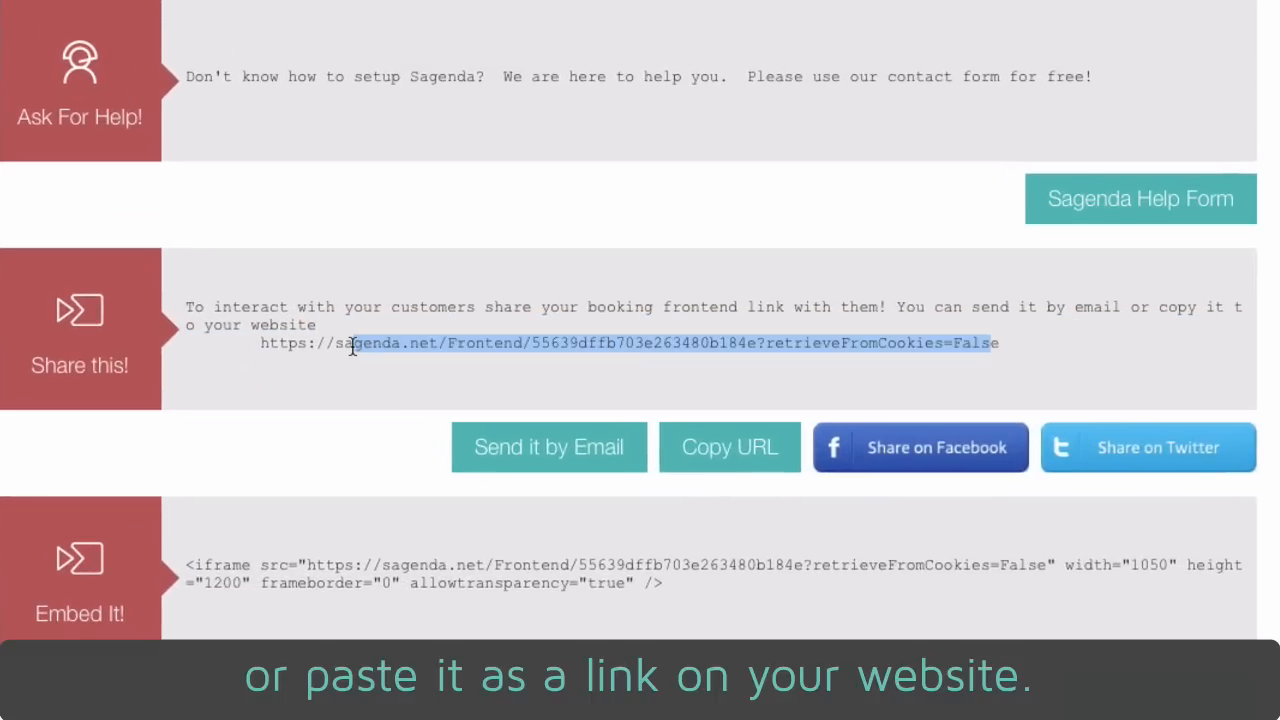
pyautogui.click(371, 375)
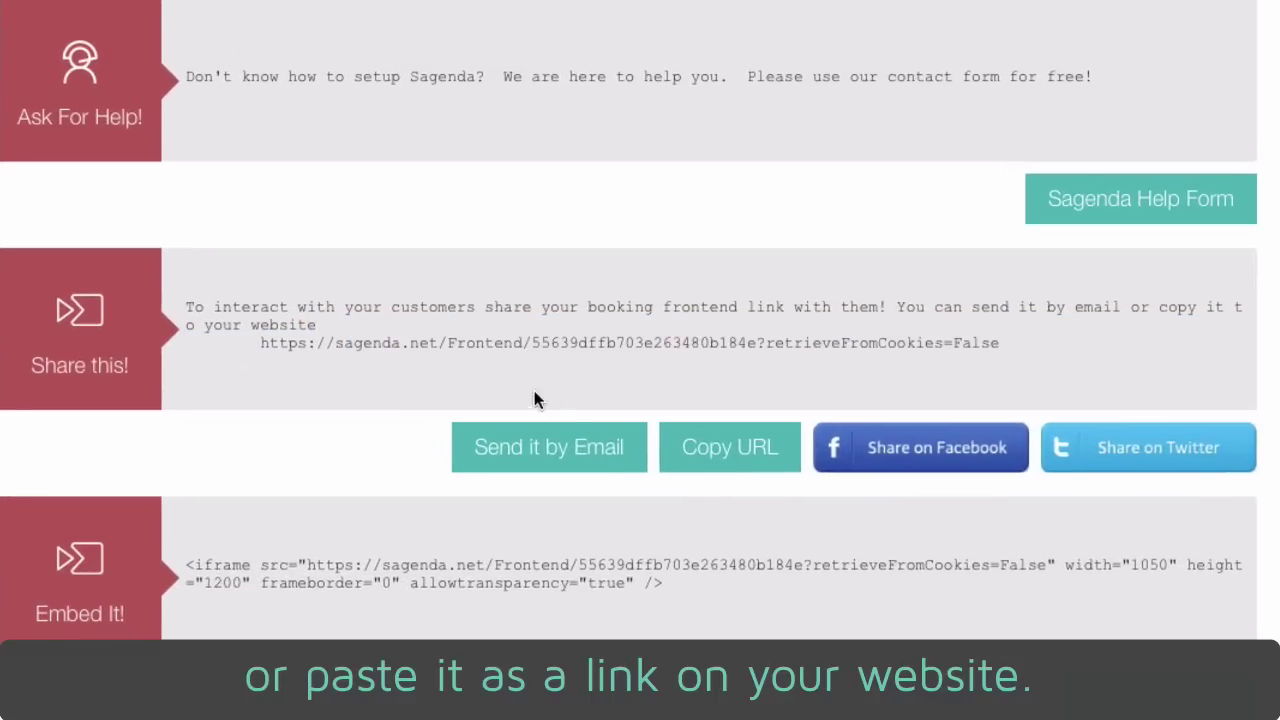
pyautogui.click(718, 447)
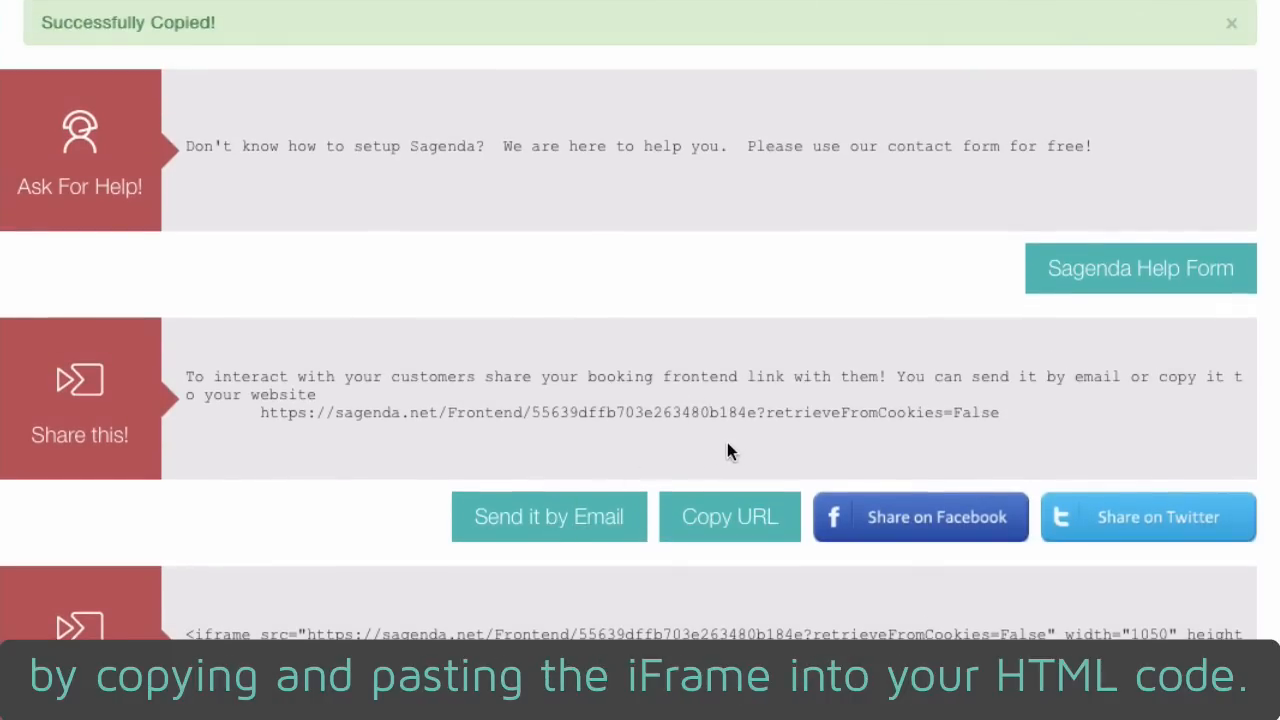
pyautogui.scroll(-3, 727, 451)
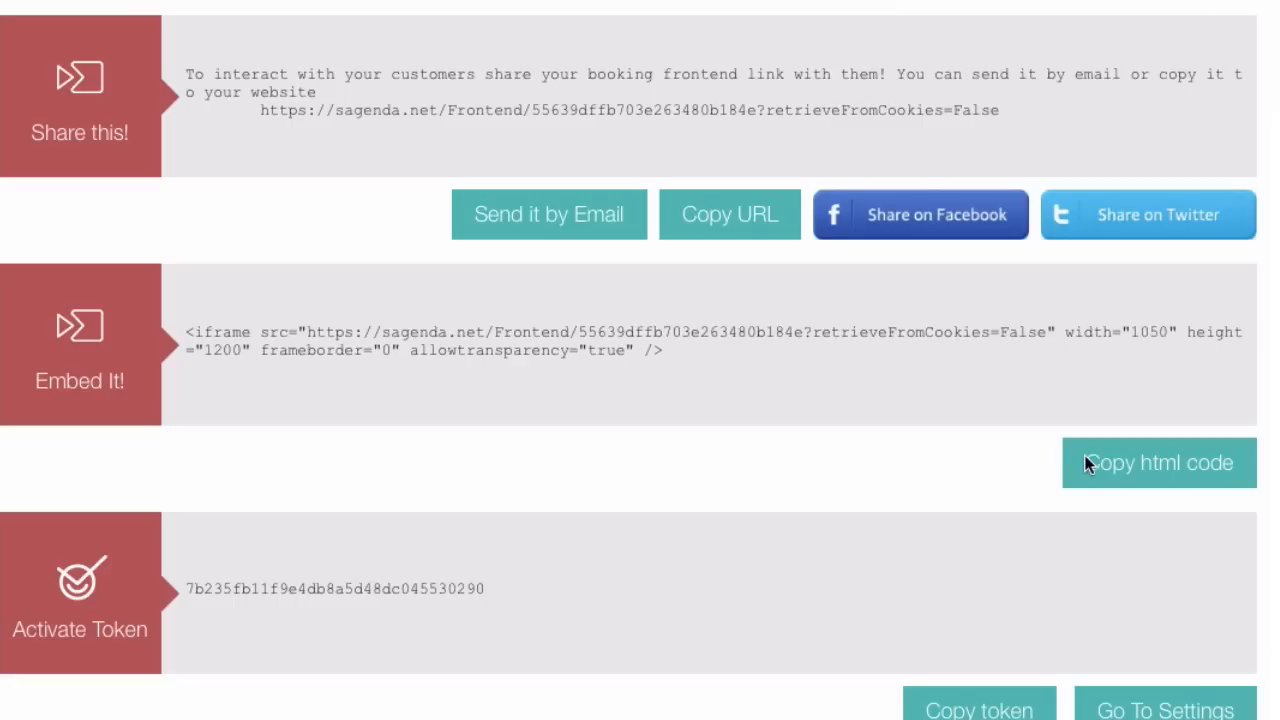
pyautogui.scroll(2, 819, 414)
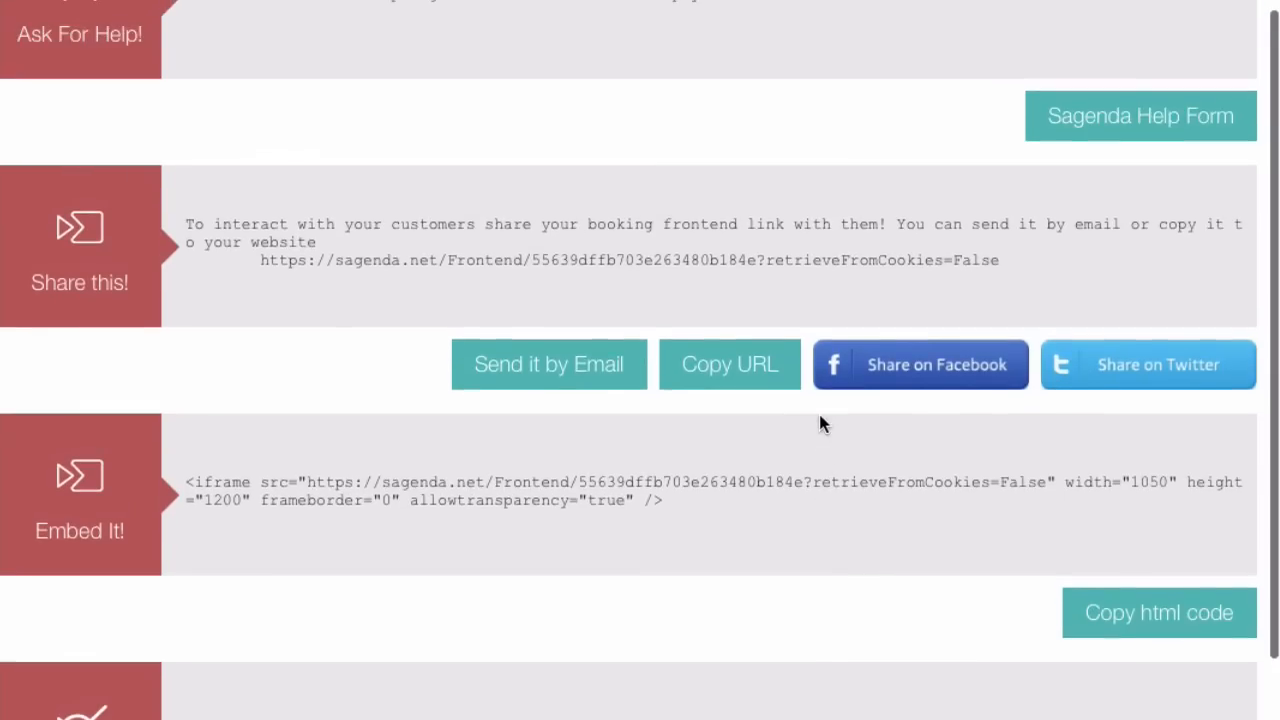